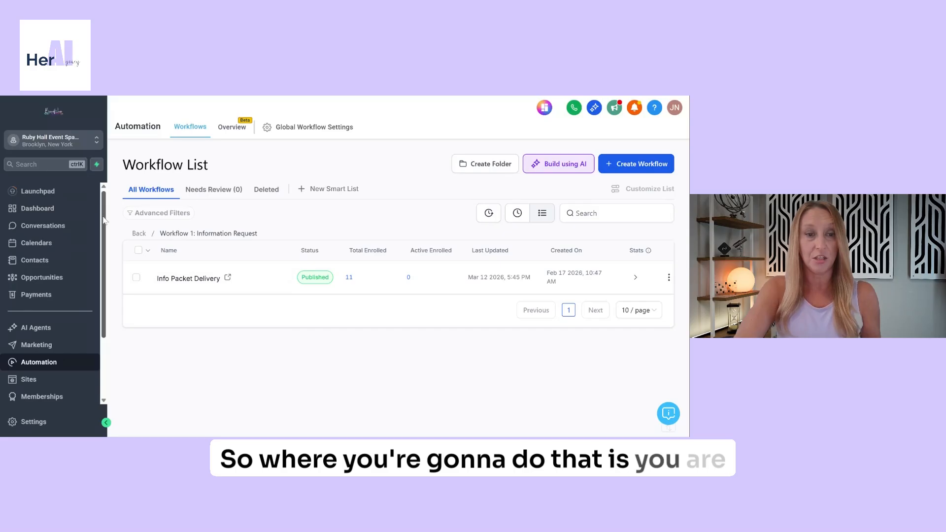
- Open the Opportunities board and look across all stages of the Active Inquiries/Full Booking Pipeline
{"action": "scroll", "coordinate": [90, 276], "scroll_direction": "down", "scroll_amount": 3}
{"action": "scroll", "coordinate": [90, 277], "scroll_direction": "up", "scroll_amount": 3}
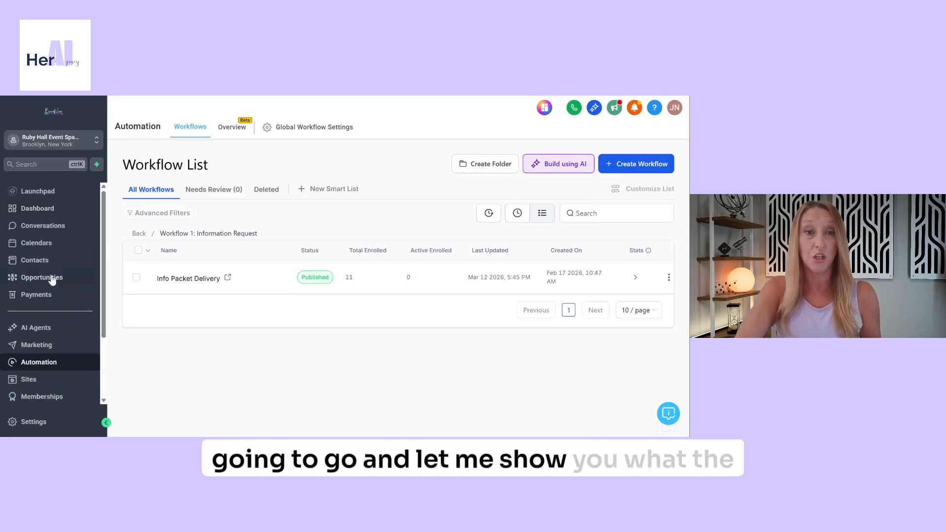
{"action": "left_click", "coordinate": [53, 279]}
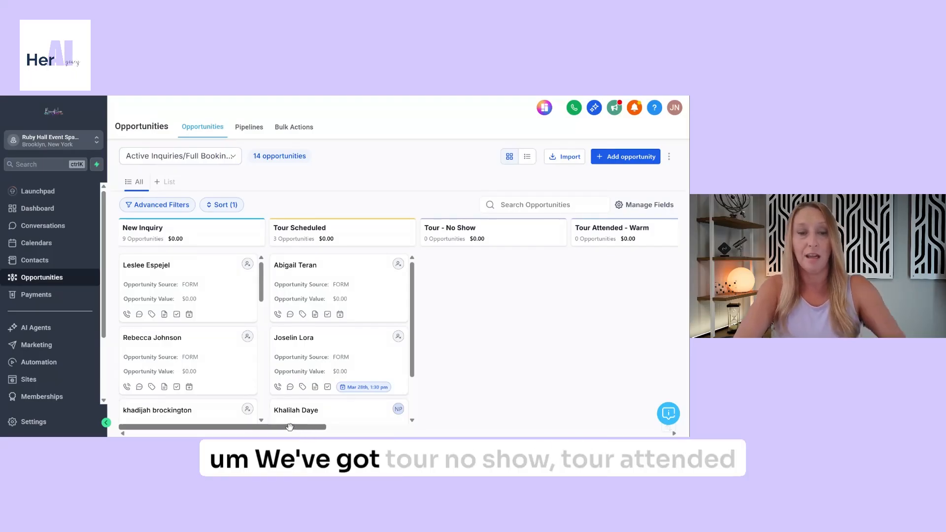
{"action": "left_click_drag", "start_coordinate": [289, 426], "coordinate": [647, 436]}
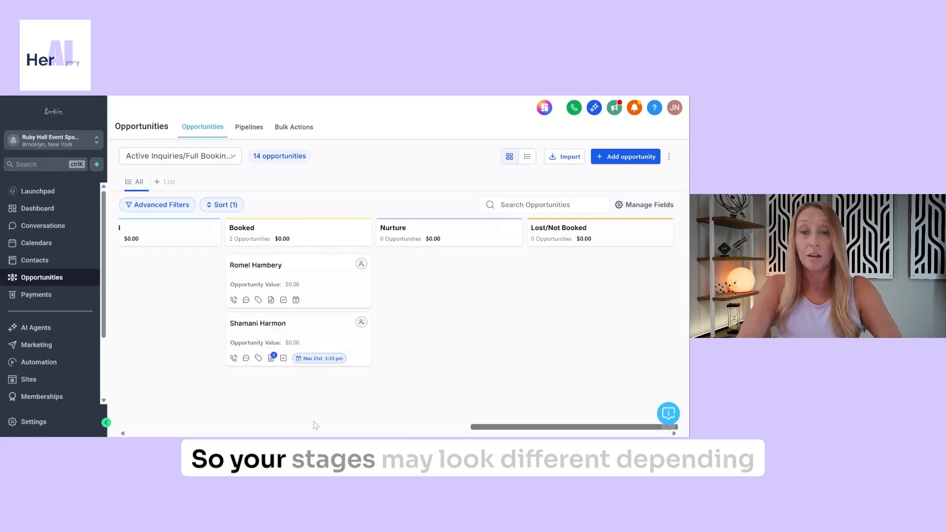
{"action": "left_click_drag", "start_coordinate": [482, 427], "coordinate": [130, 427]}
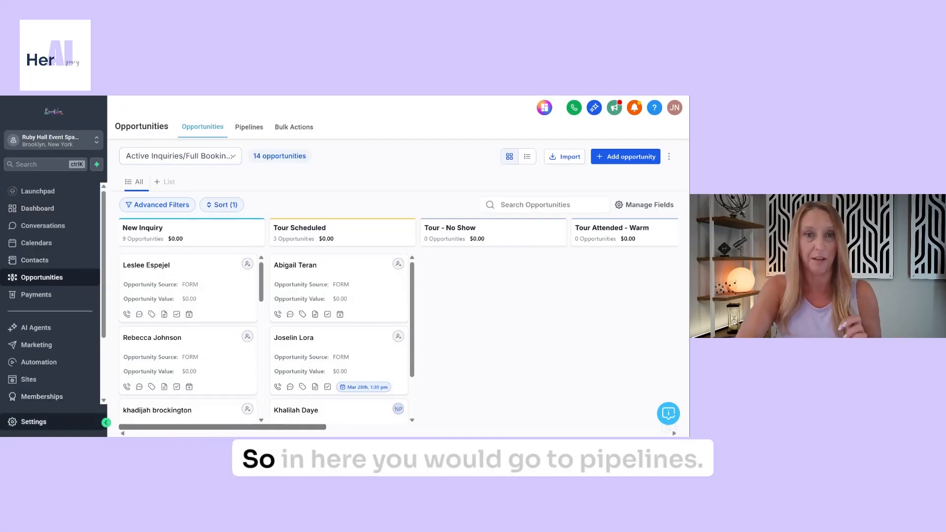
- Open the list of pipelines and check which actions are available for the Active Inquiries/Full Booking Pipeline
{"action": "left_click", "coordinate": [248, 127]}
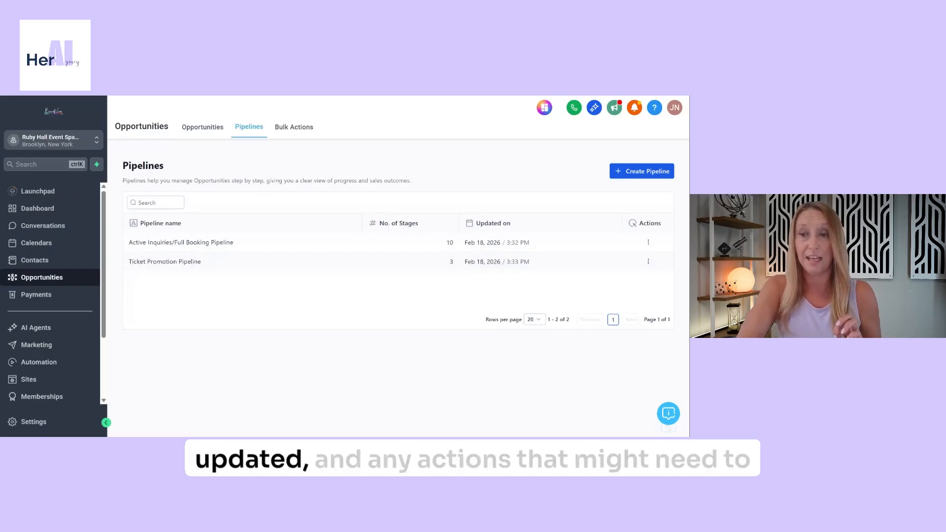
{"action": "left_click", "coordinate": [645, 243]}
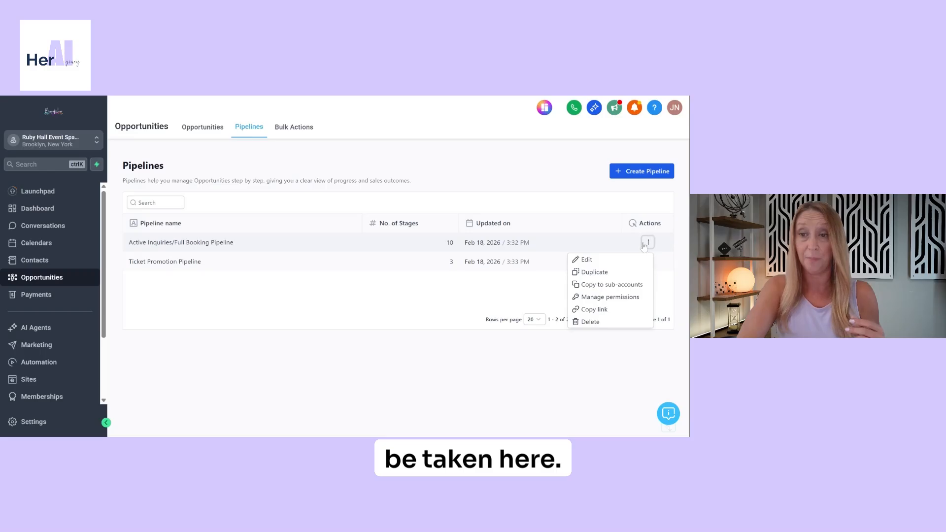
{"action": "left_click", "coordinate": [529, 379]}
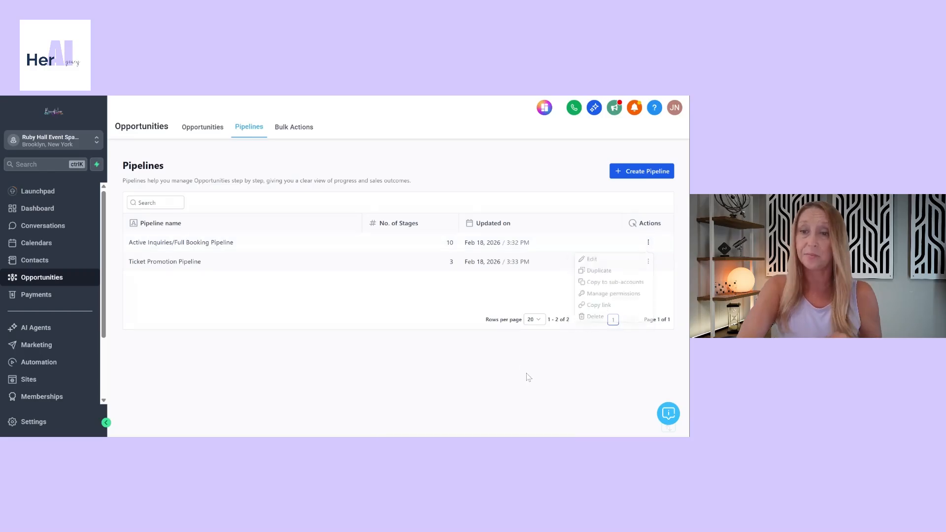
- Start a new pipeline and name it Sales Pipeline
{"action": "left_click", "coordinate": [638, 175]}
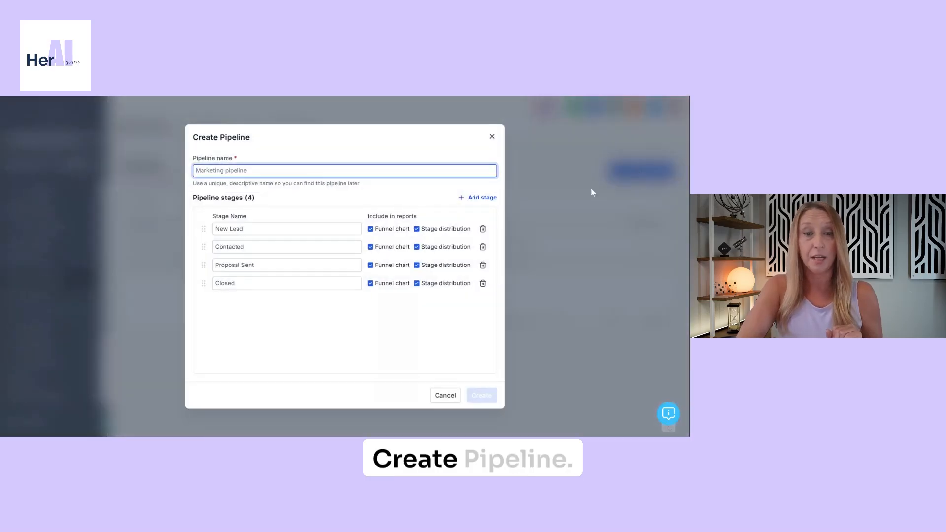
{"action": "left_click", "coordinate": [289, 306]}
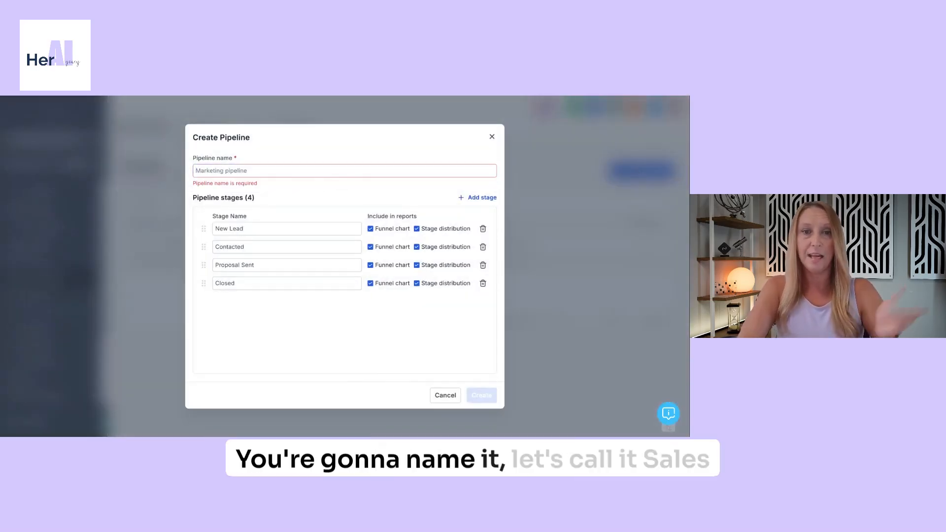
{"action": "type", "text": "Sales Pipeline"}
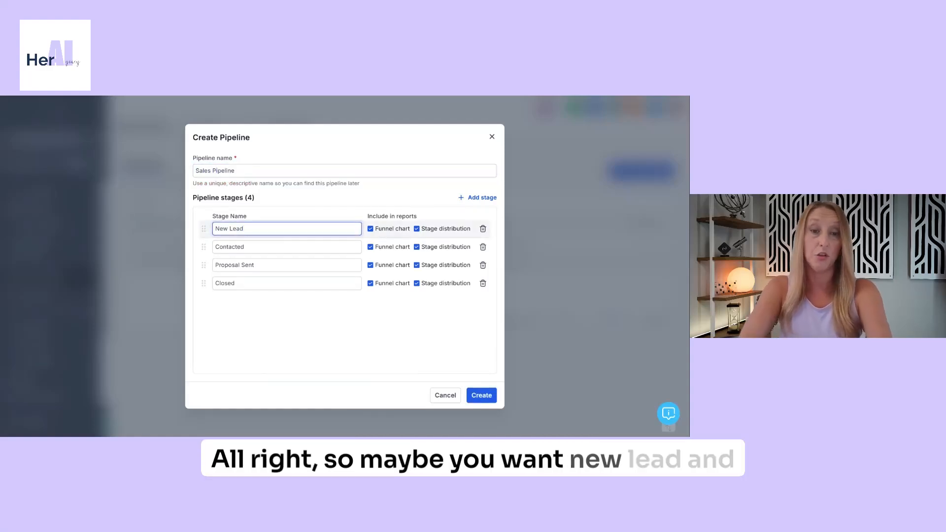
- Add a stage named Booked a Consult and place it between Contacted and Proposal Sent
{"action": "left_click", "coordinate": [477, 199]}
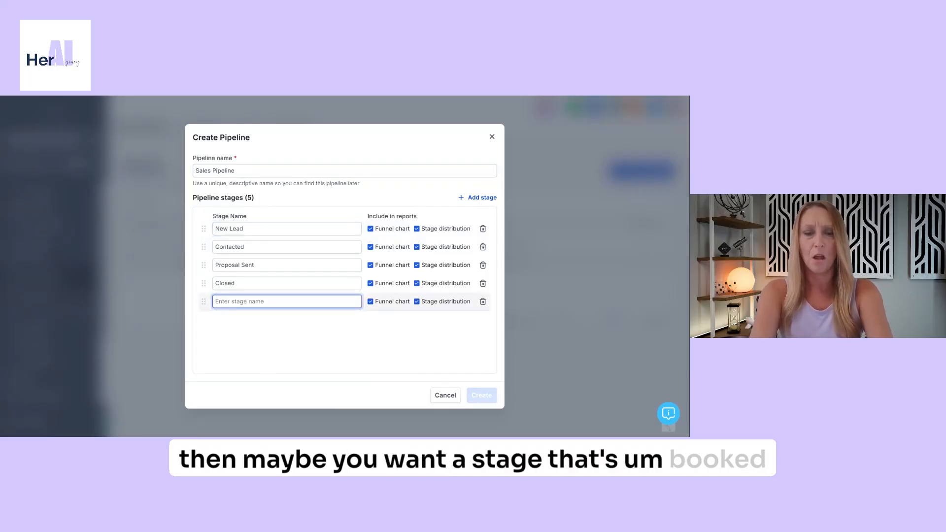
{"action": "type", "text": "Booked a Consult"}
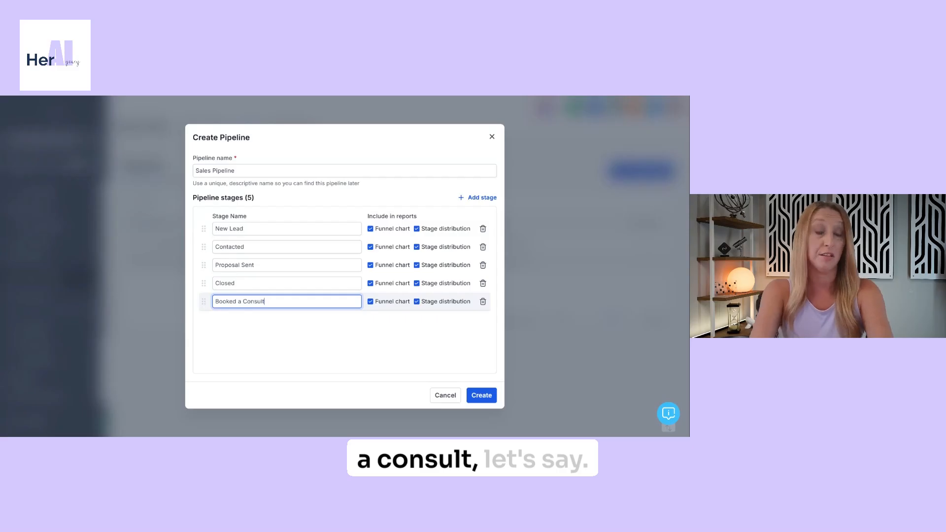
{"action": "left_click", "coordinate": [274, 336]}
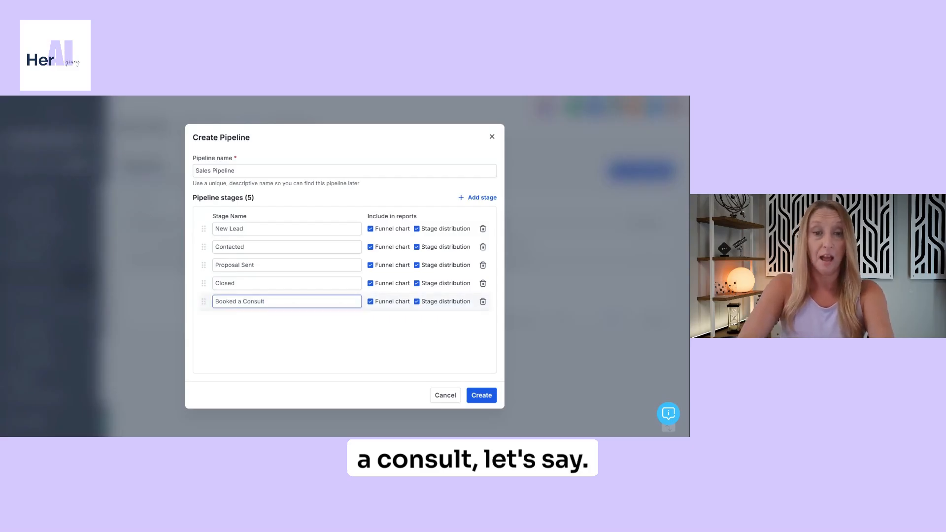
{"action": "left_click_drag", "start_coordinate": [207, 303], "coordinate": [205, 243]}
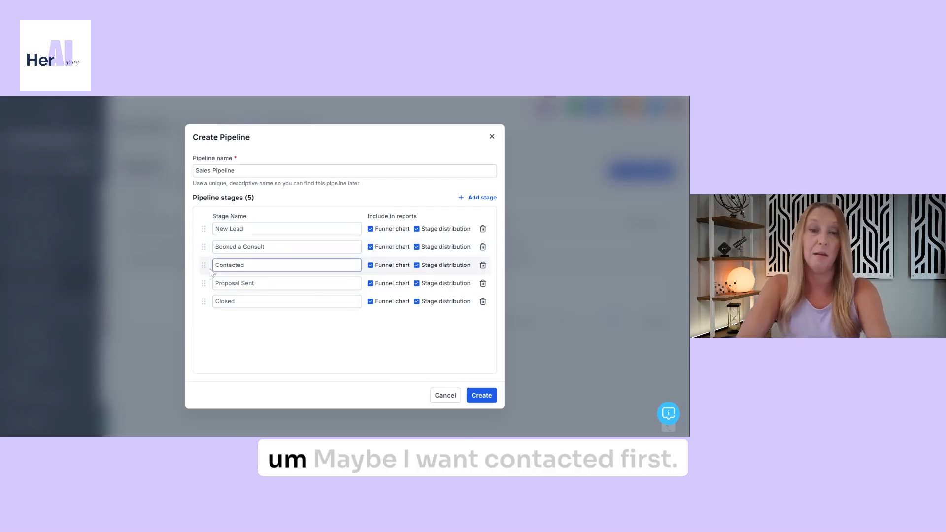
{"action": "left_click_drag", "start_coordinate": [204, 265], "coordinate": [206, 246]}
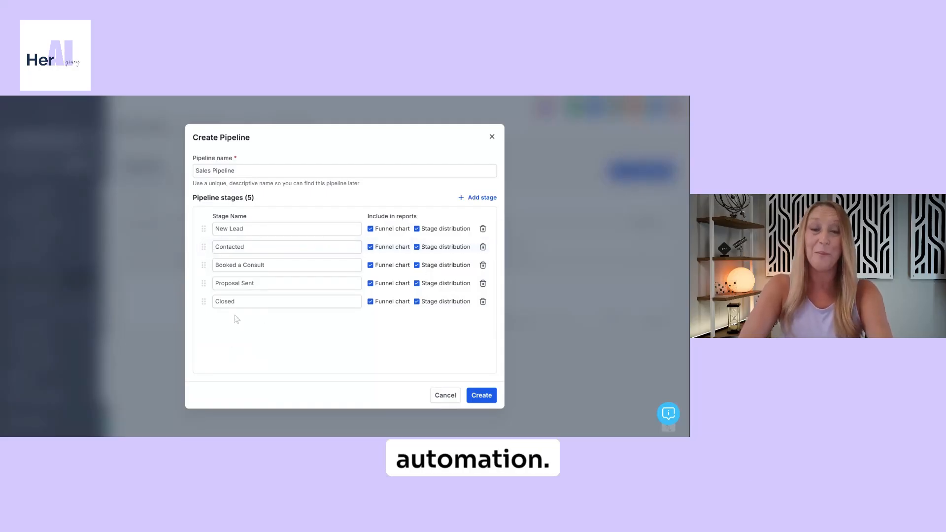
{"action": "left_click", "coordinate": [236, 247]}
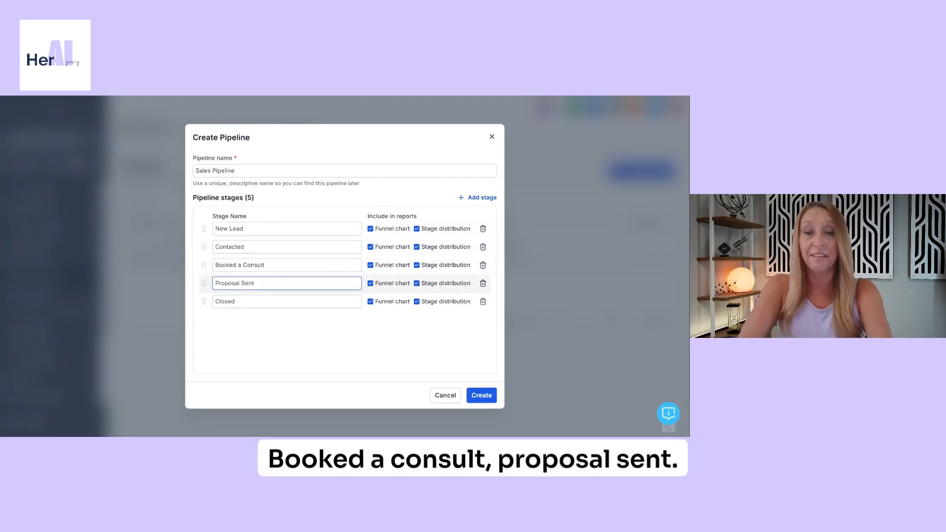
- Add a stage named Contract Signed and place it directly before Closed
{"action": "left_click", "coordinate": [477, 198]}
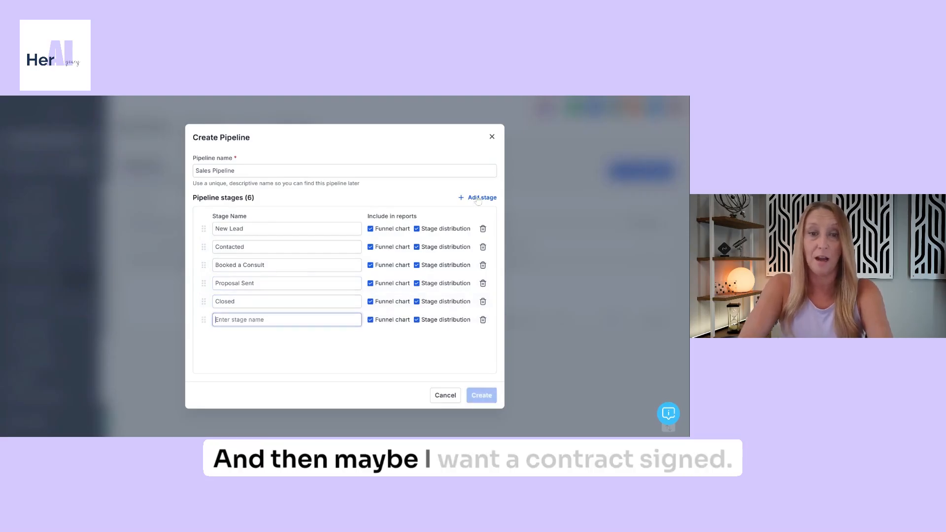
{"action": "type", "text": "Contrac"}
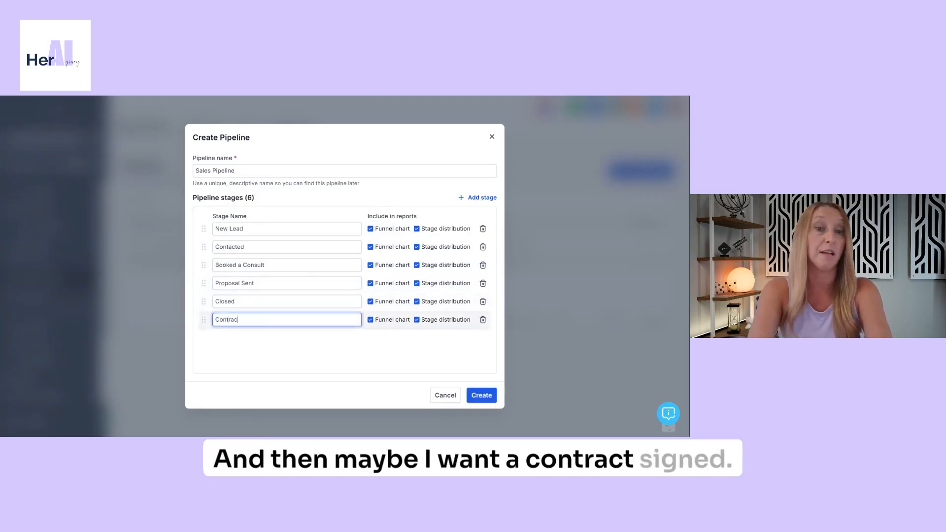
{"action": "type", "text": "t Signed"}
{"action": "left_click", "coordinate": [264, 360]}
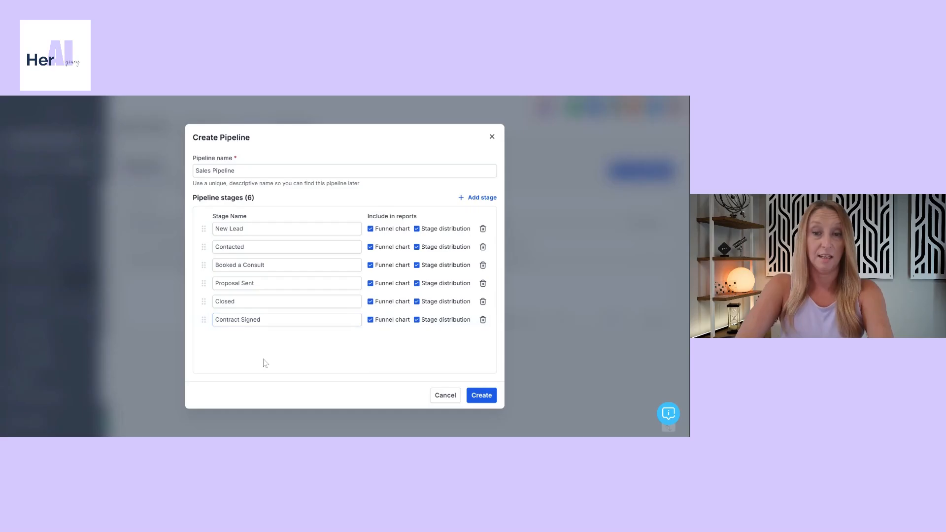
{"action": "left_click_drag", "start_coordinate": [204, 319], "coordinate": [202, 296]}
- Add a stage named Pending Payment after Closed
{"action": "left_click", "coordinate": [474, 197]}
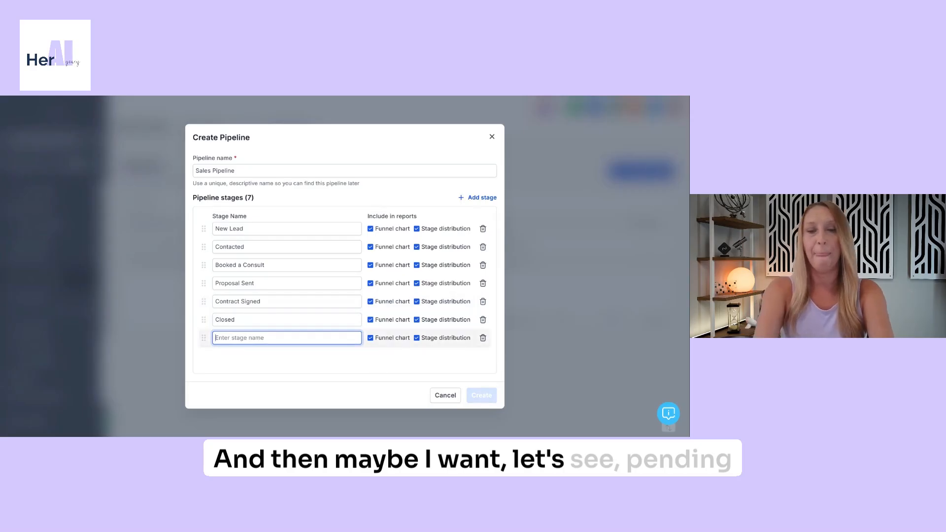
{"action": "type", "text": "Pending Payment"}
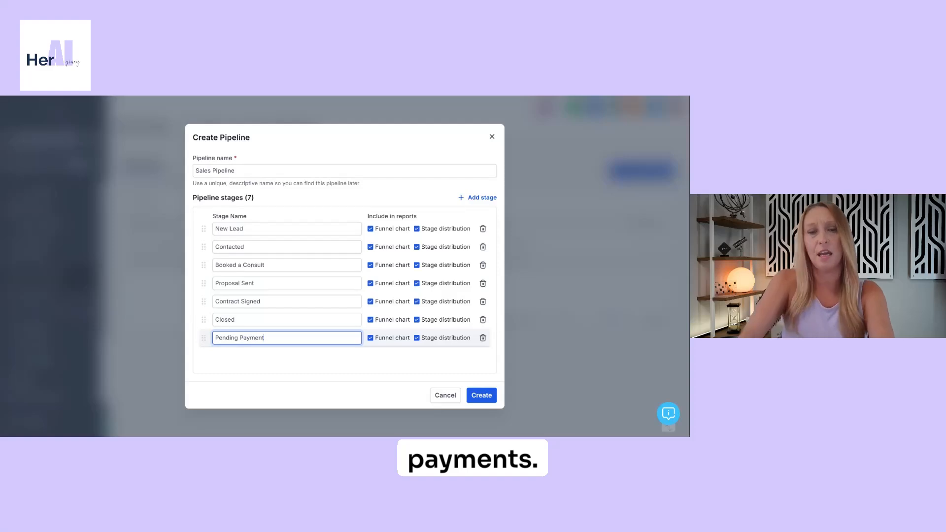
{"action": "left_click", "coordinate": [235, 367]}
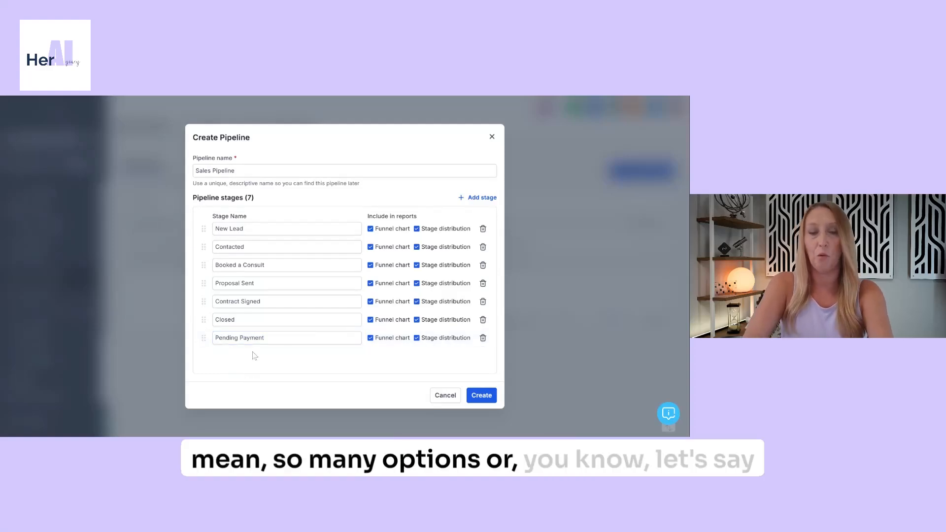
- Add a last stage named Appointment Scheduled and create the pipeline
{"action": "left_click", "coordinate": [480, 198]}
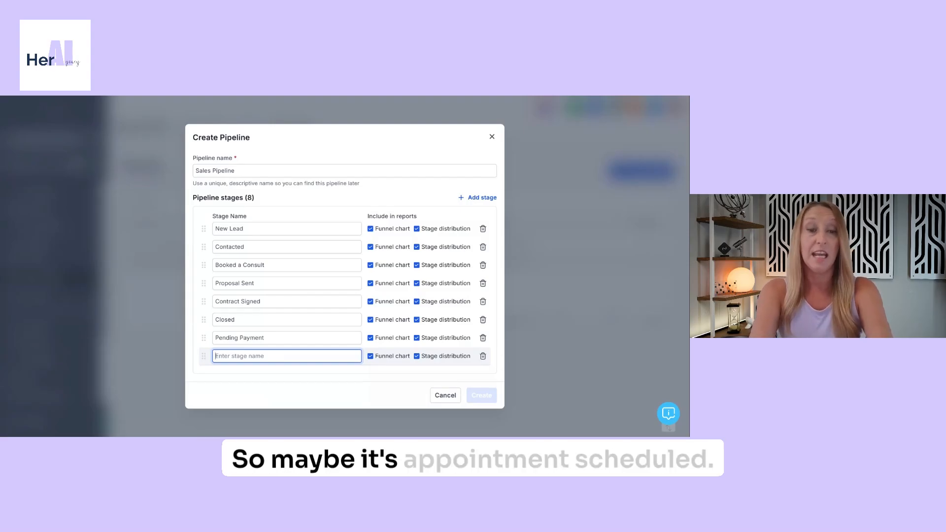
{"action": "type", "text": "Ap"}
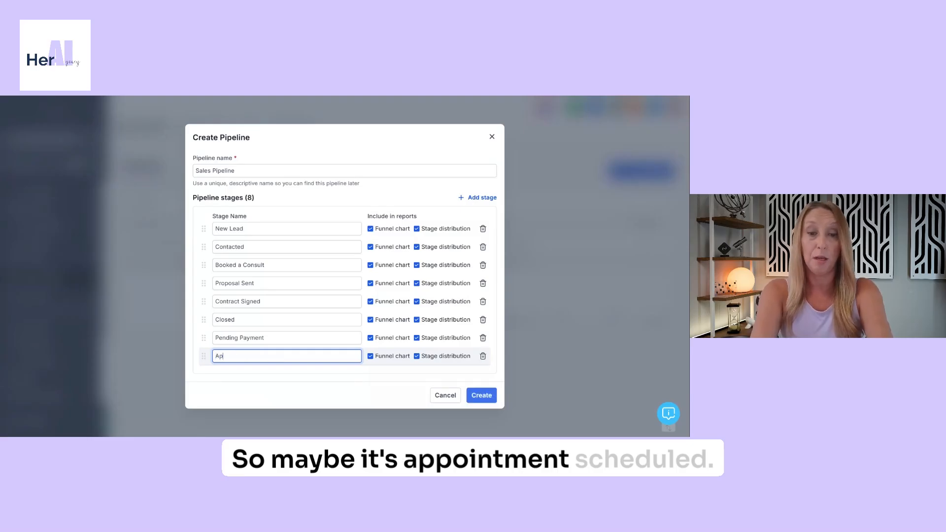
{"action": "type", "text": "pointment Secheu"}
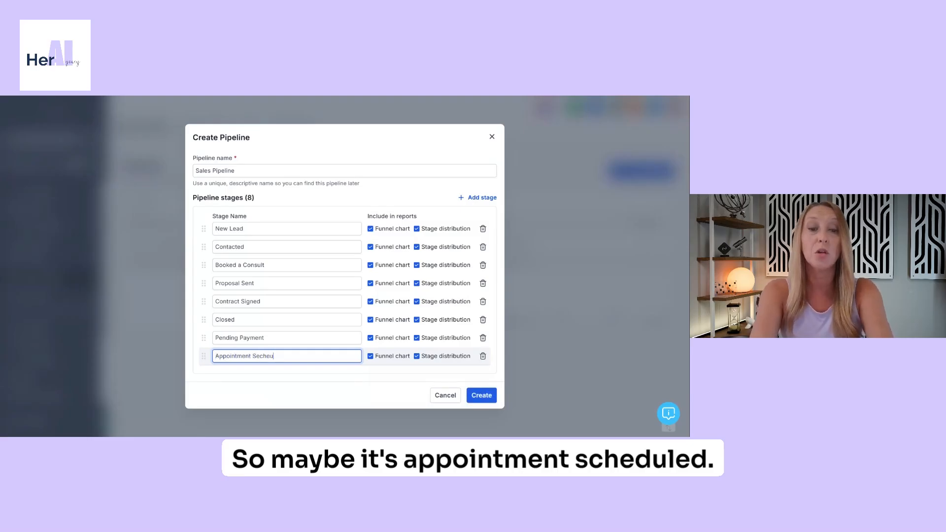
{"action": "key", "text": "BackSpace"}
{"action": "key", "text": "BackSpace"}
{"action": "key", "text": "BackSpace"}
{"action": "key", "text": "BackSpace"}
{"action": "key", "text": "BackSpace"}
{"action": "type", "text": "cheduled"}
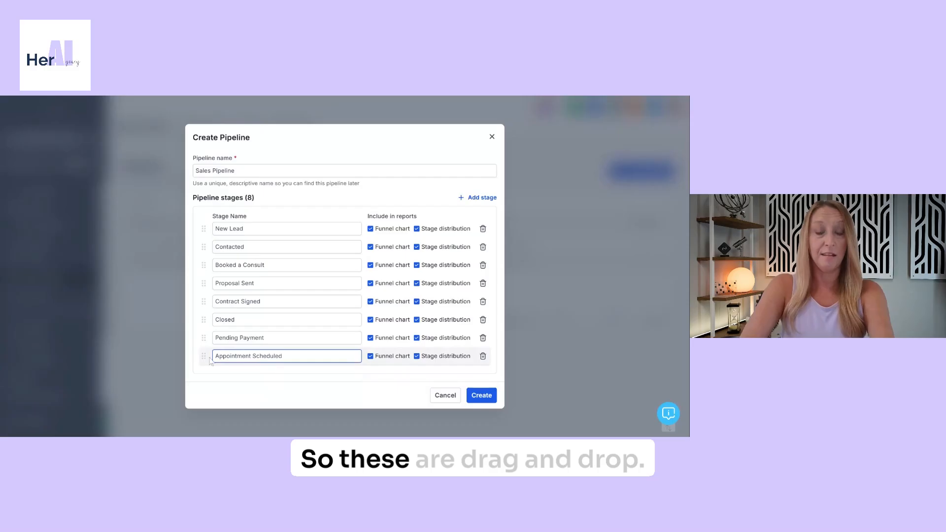
{"action": "mouse_move", "coordinate": [206, 356]}
{"action": "left_mouse_down"}
{"action": "mouse_move", "coordinate": [205, 280]}
{"action": "mouse_move", "coordinate": [206, 354]}
{"action": "left_mouse_up"}
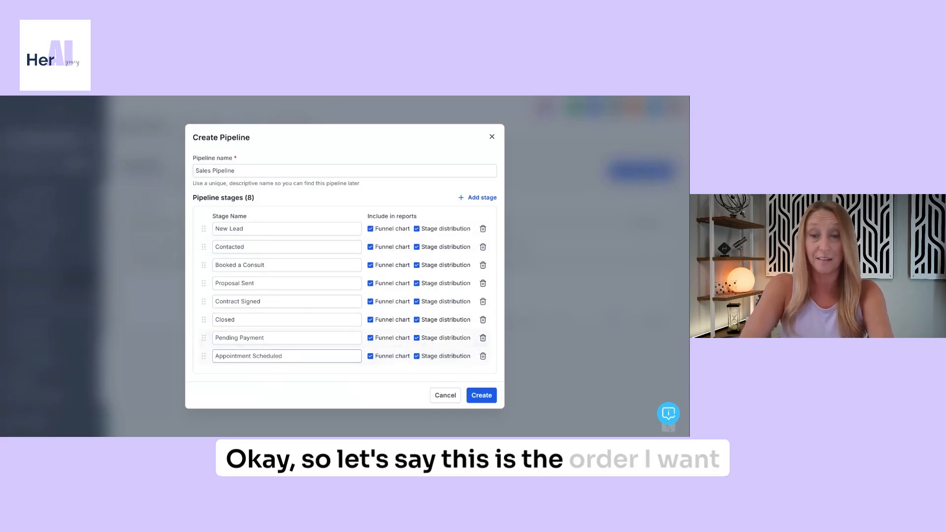
{"action": "left_click", "coordinate": [492, 398]}
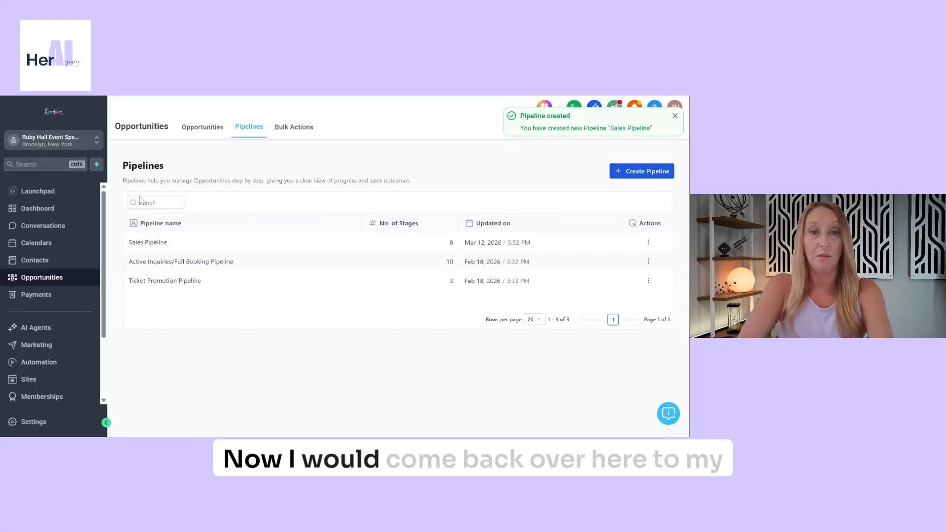
- Return to the opportunities board and switch it to the Sales Pipeline
{"action": "left_click", "coordinate": [211, 128]}
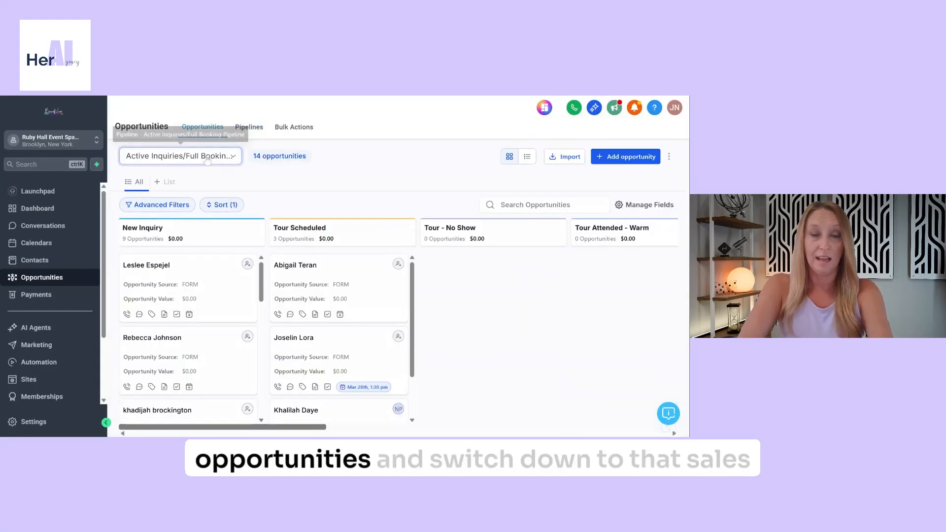
{"action": "left_click", "coordinate": [182, 156]}
{"action": "left_click", "coordinate": [169, 177]}
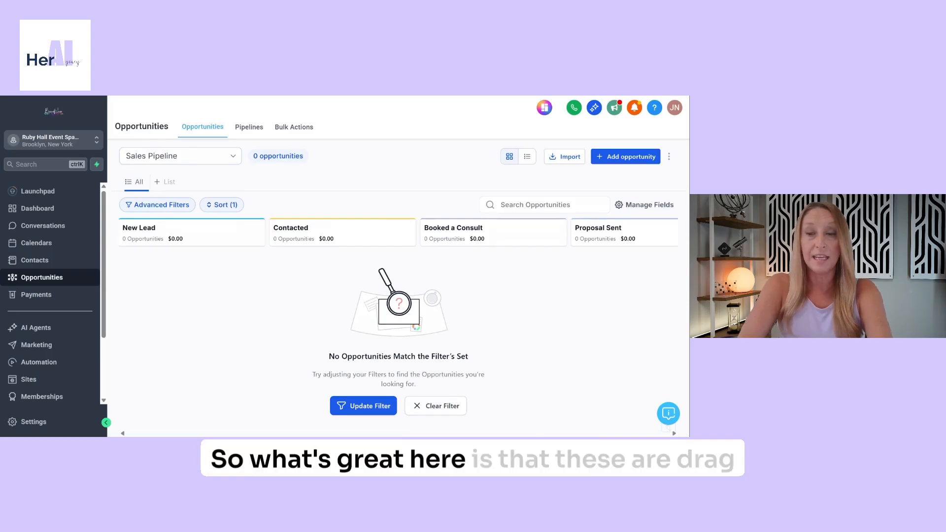
- Create a New Lead opportunity for the first contact offered and move its card to the Booked a Consult stage
{"action": "left_click", "coordinate": [622, 156]}
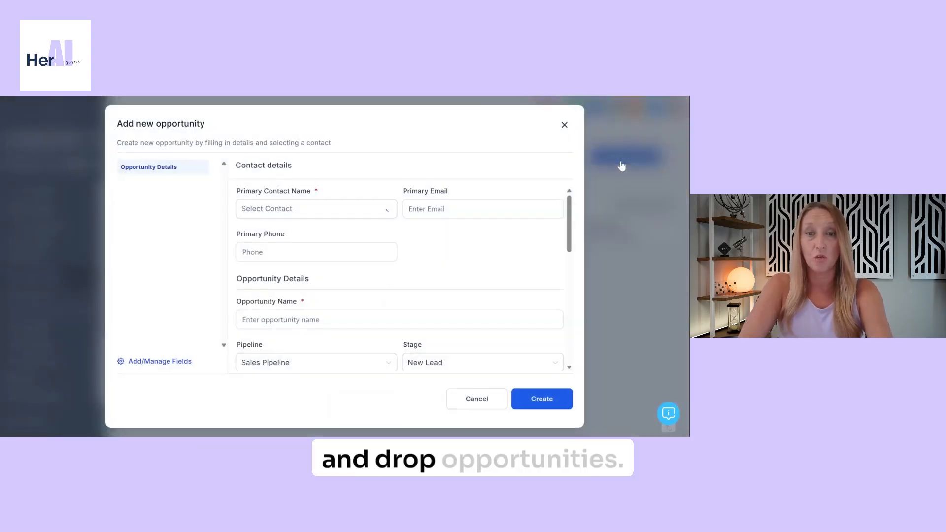
{"action": "left_click", "coordinate": [331, 210]}
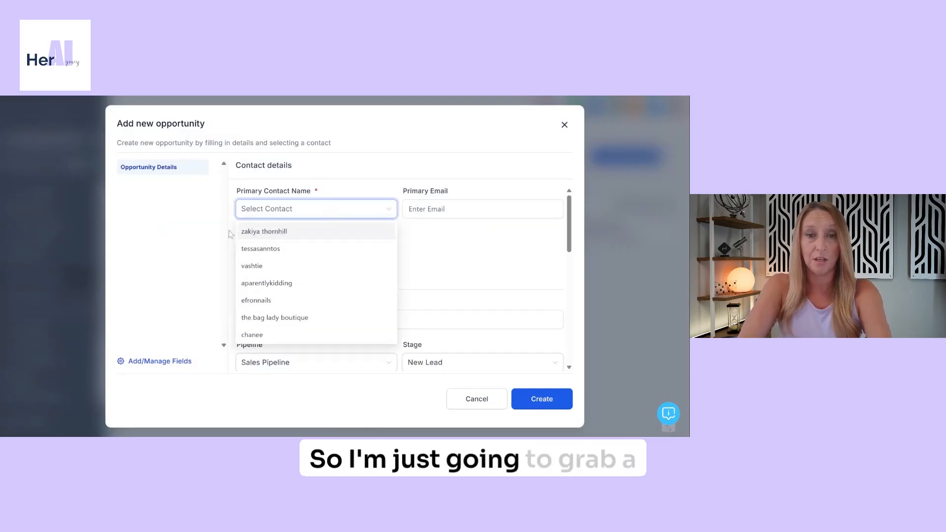
{"action": "left_click", "coordinate": [260, 232]}
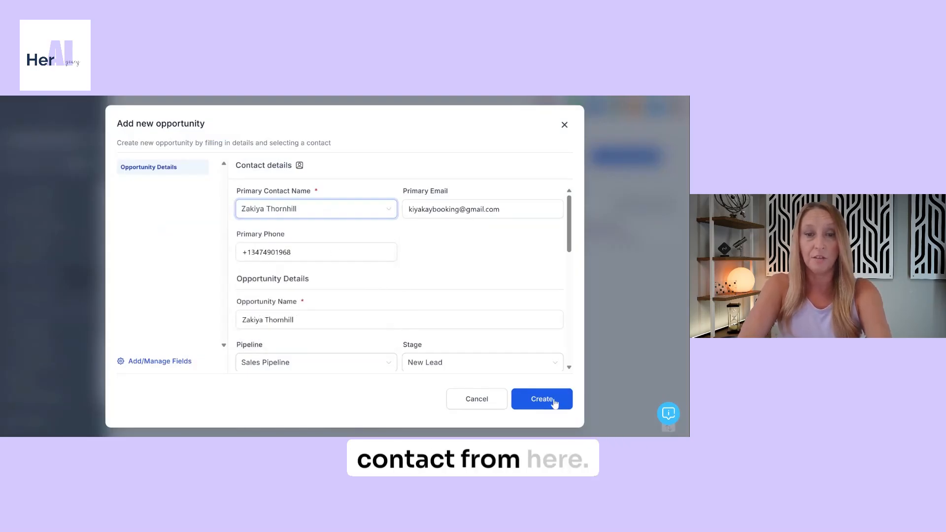
{"action": "left_click", "coordinate": [542, 398]}
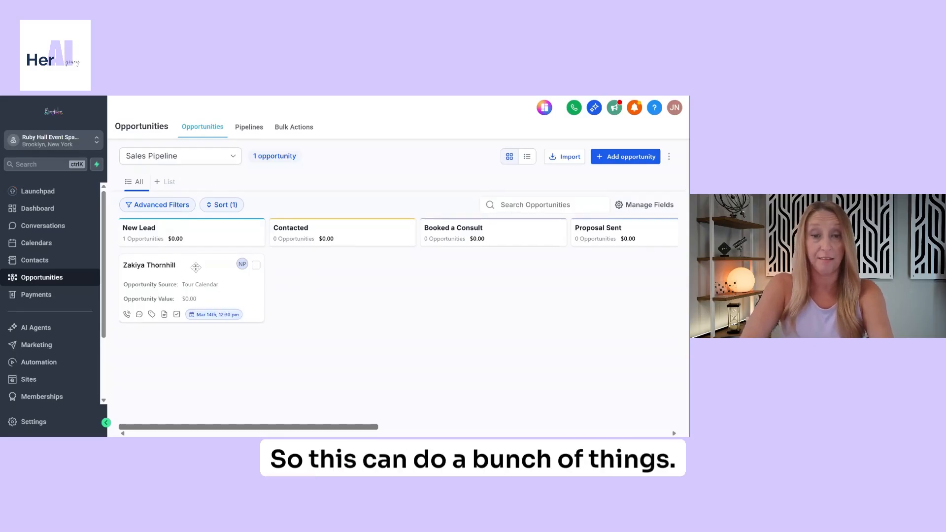
{"action": "left_click_drag", "start_coordinate": [194, 266], "coordinate": [454, 271]}
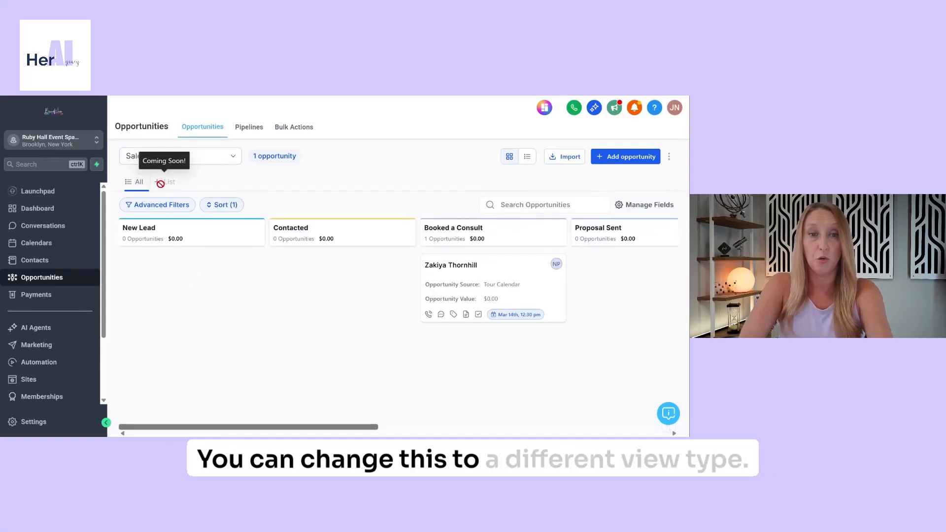
- View the Sales Pipeline opportunities as a list and return to the board view
{"action": "left_click", "coordinate": [138, 183]}
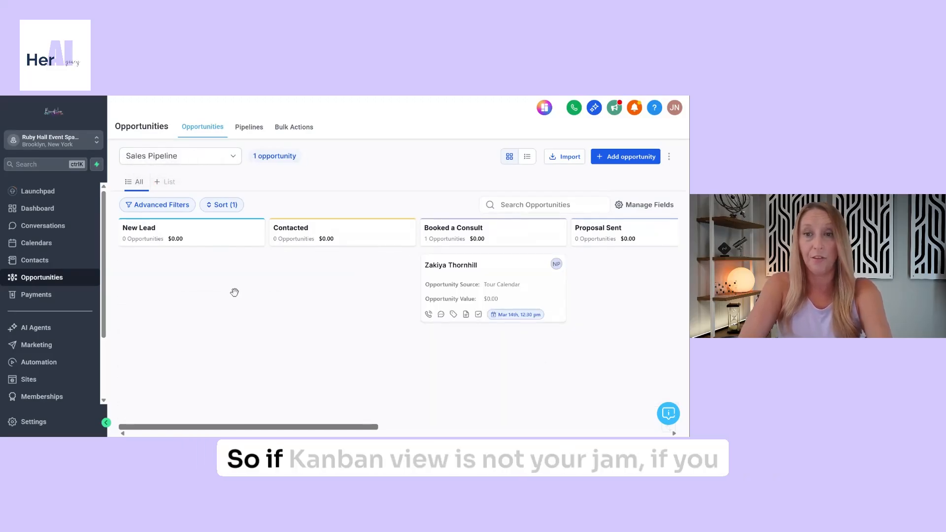
{"action": "left_click", "coordinate": [527, 157]}
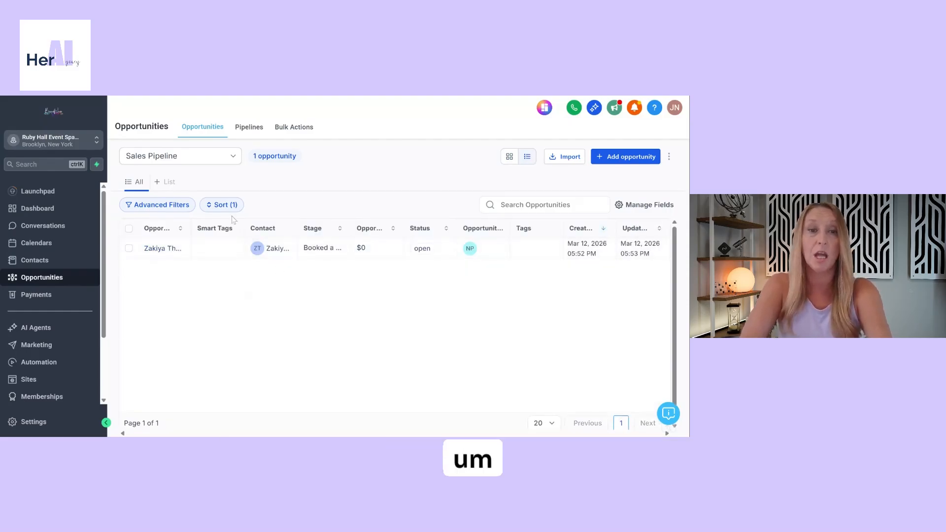
{"action": "left_click", "coordinate": [505, 157]}
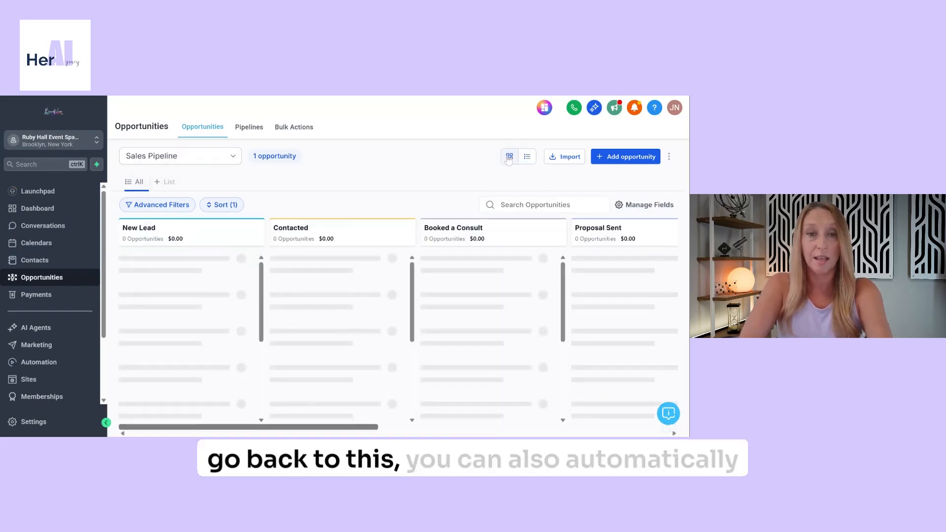
- Open the opportunity in the Booked a Consult stage, review its contact detail fields and close it without updating
{"action": "left_click", "coordinate": [499, 287]}
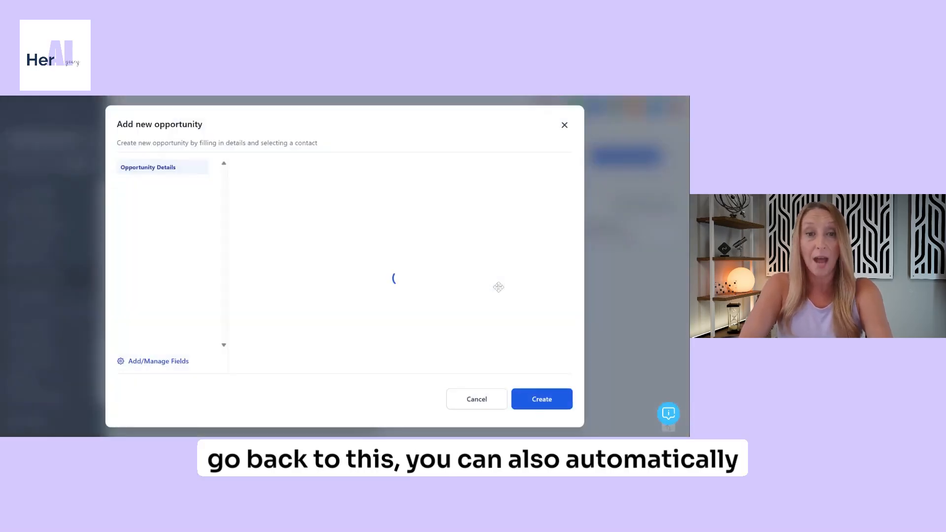
{"action": "left_click_drag", "start_coordinate": [571, 207], "coordinate": [566, 310]}
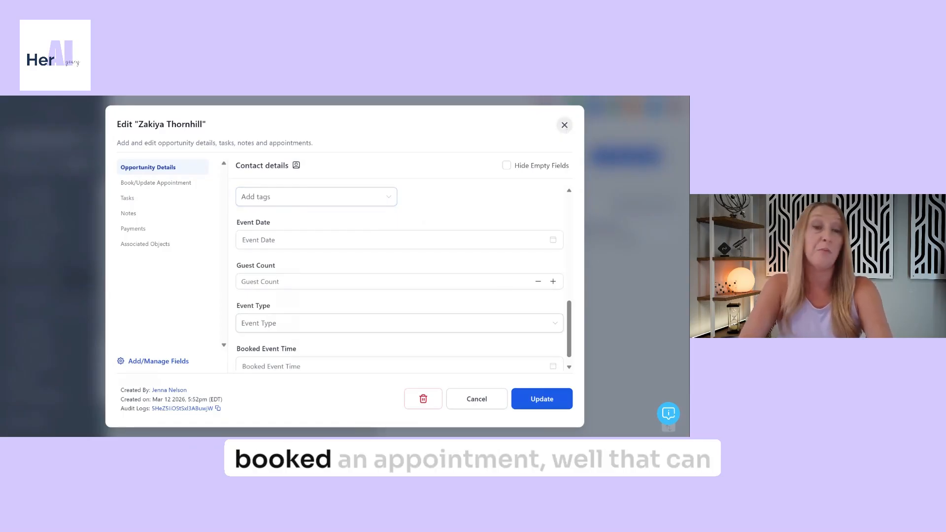
{"action": "left_click", "coordinate": [564, 125]}
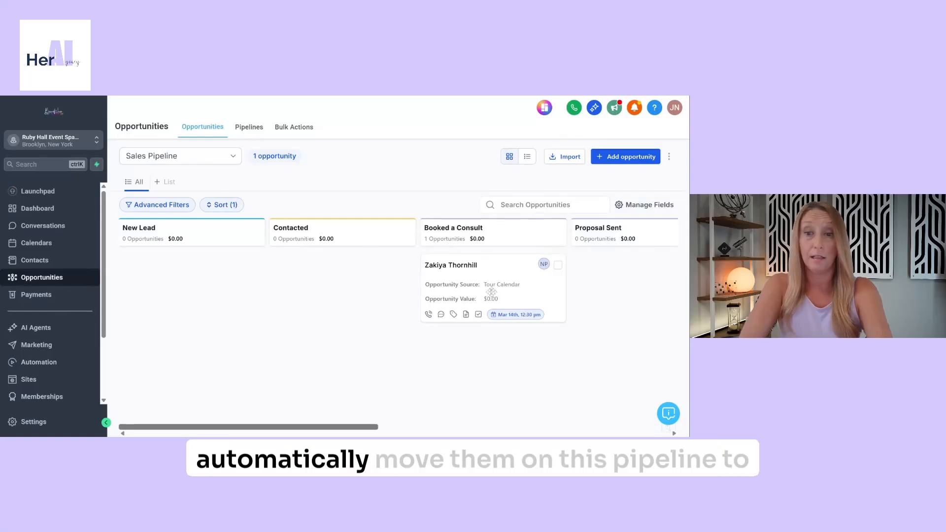
- Move the opportunity card from the Booked a Consult stage to the Appointment Scheduled stage
{"action": "left_click_drag", "start_coordinate": [492, 270], "coordinate": [588, 270]}
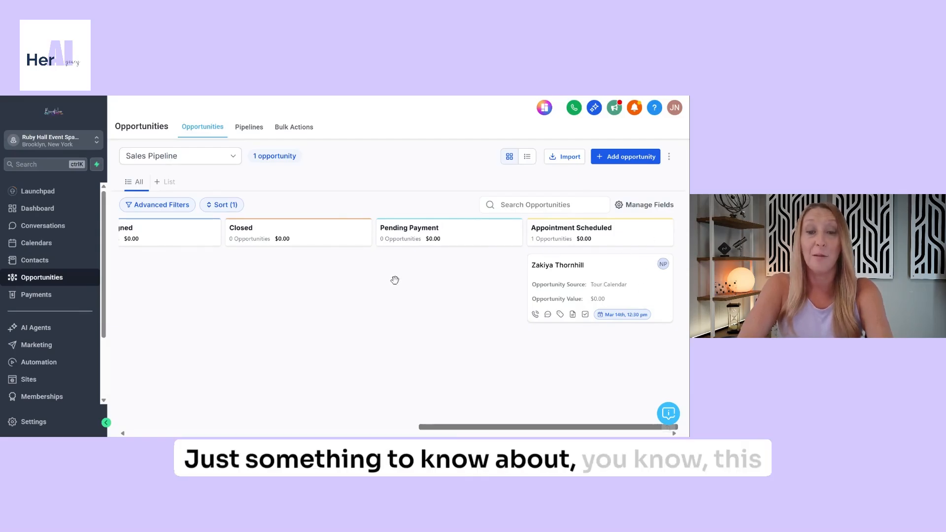
{"action": "left_click_drag", "start_coordinate": [432, 425], "coordinate": [223, 396]}
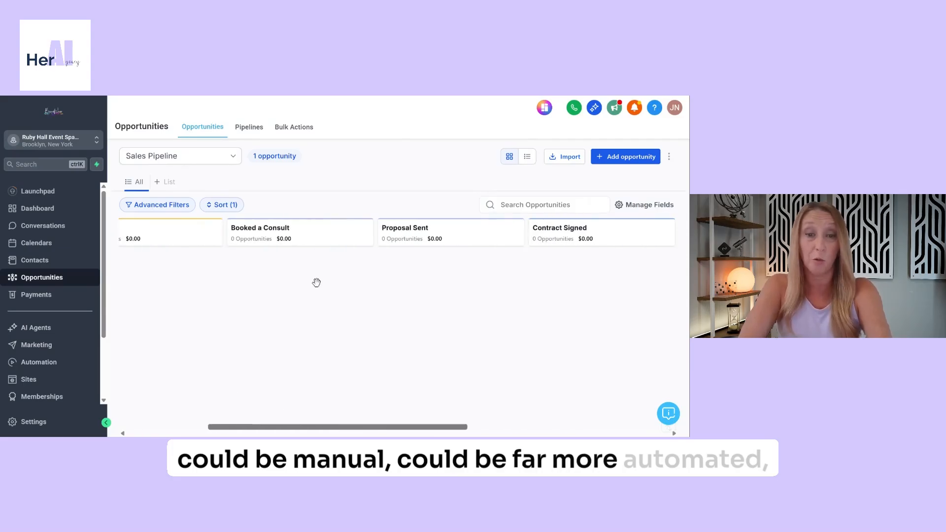
{"action": "left_click_drag", "start_coordinate": [324, 426], "coordinate": [246, 428]}
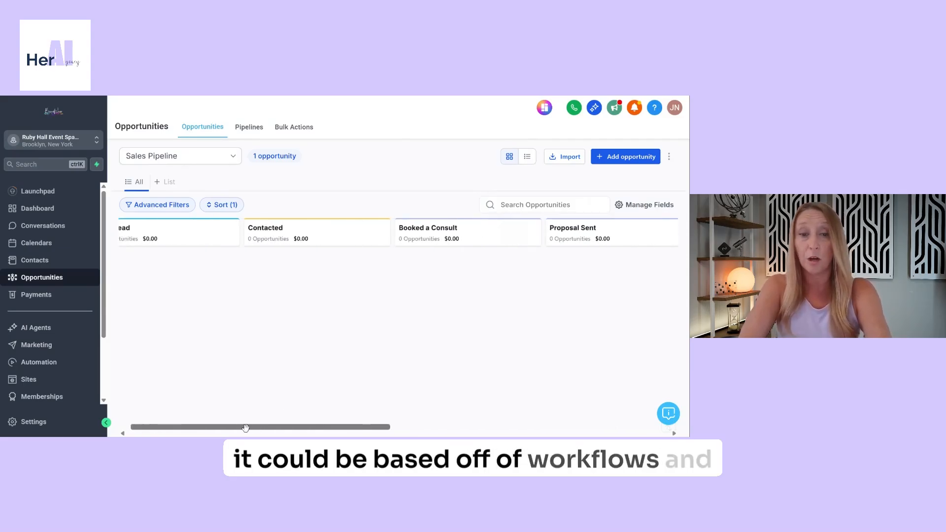